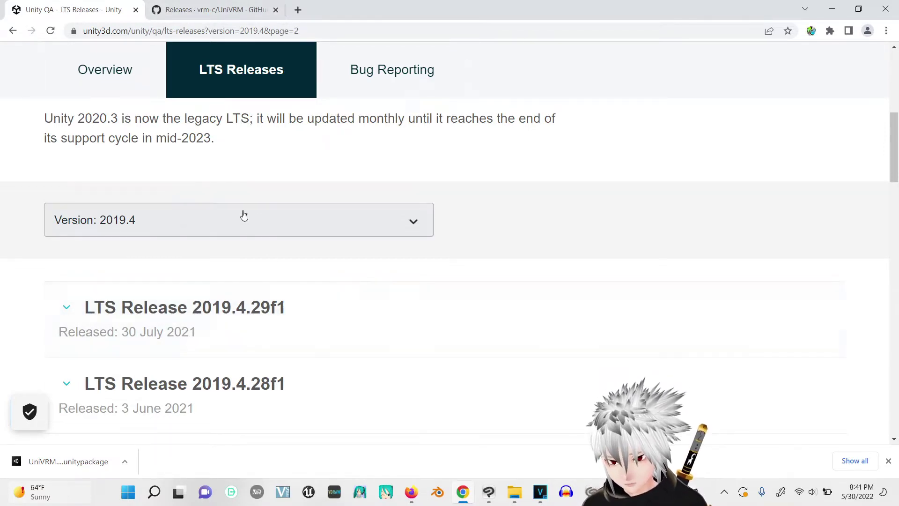
View the UniVRM v0.79.0 GitHub release, then minimize Chrome and switch to Unity Hub
{"action": "left_click", "coordinate": [214, 10]}
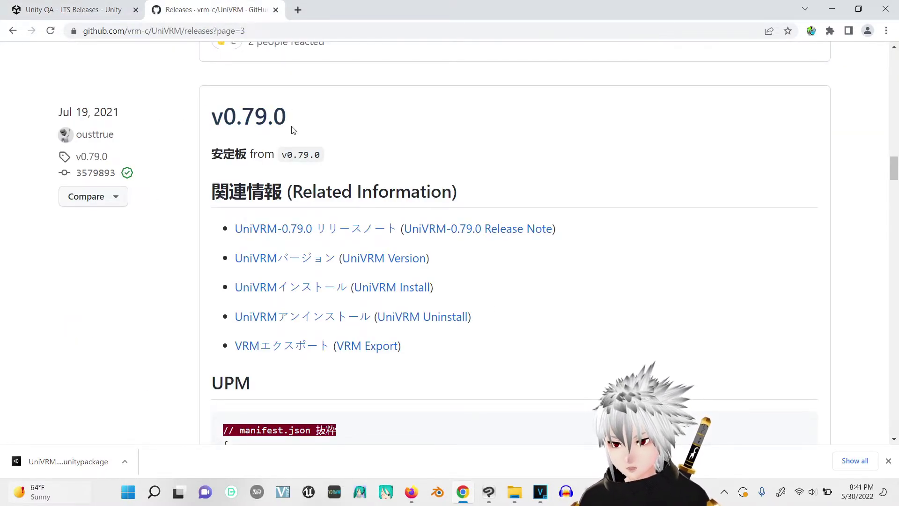
{"action": "left_click", "coordinate": [830, 6]}
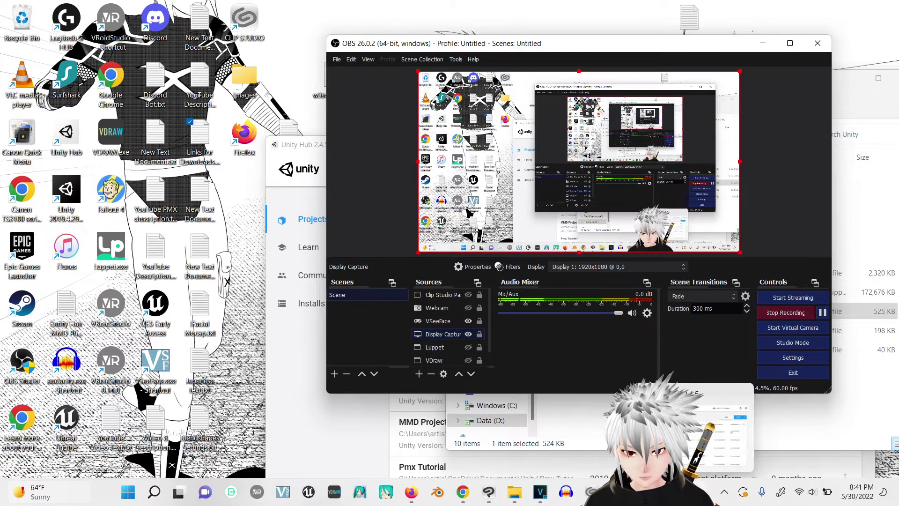
{"action": "key", "text": "alt+Tab"}
Create a new Unity Hub project from the 3D template
{"action": "left_click", "coordinate": [816, 220]}
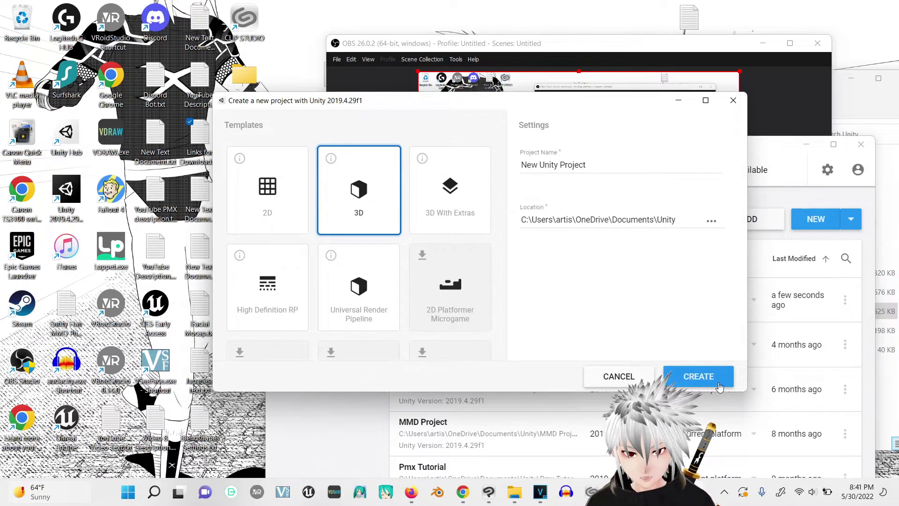
{"action": "left_click", "coordinate": [703, 376]}
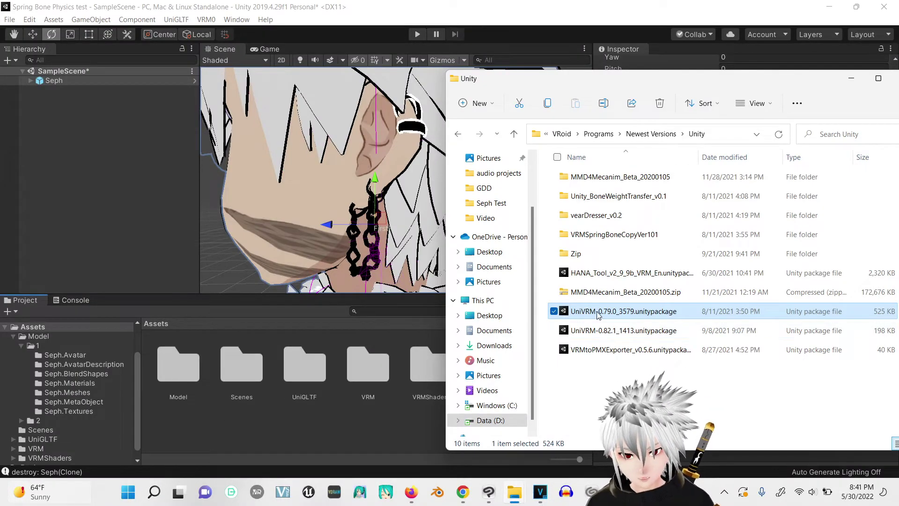
Drag UniVRM-0.79.0_3579.unitypackage into the Unity editor and minimize File Explorer
{"action": "left_click_drag", "start_coordinate": [598, 315], "coordinate": [573, 320]}
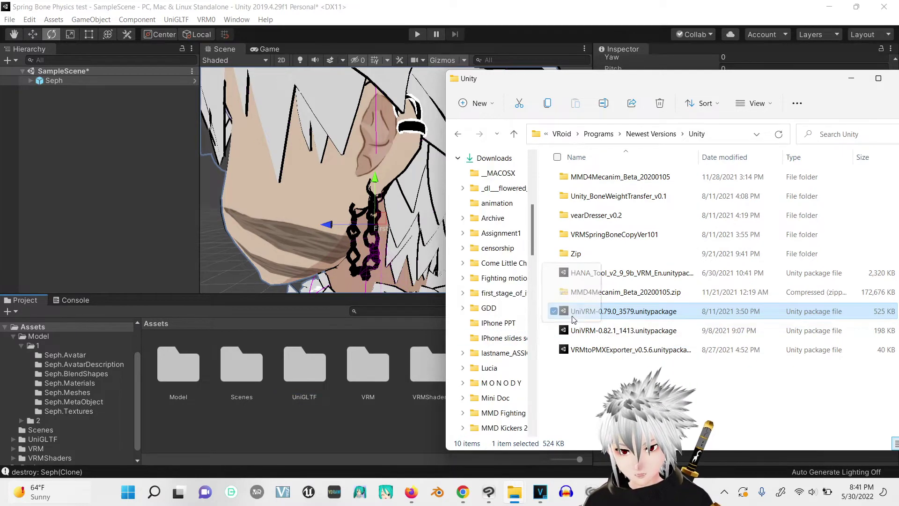
{"action": "left_click_drag", "start_coordinate": [573, 320], "coordinate": [171, 65]}
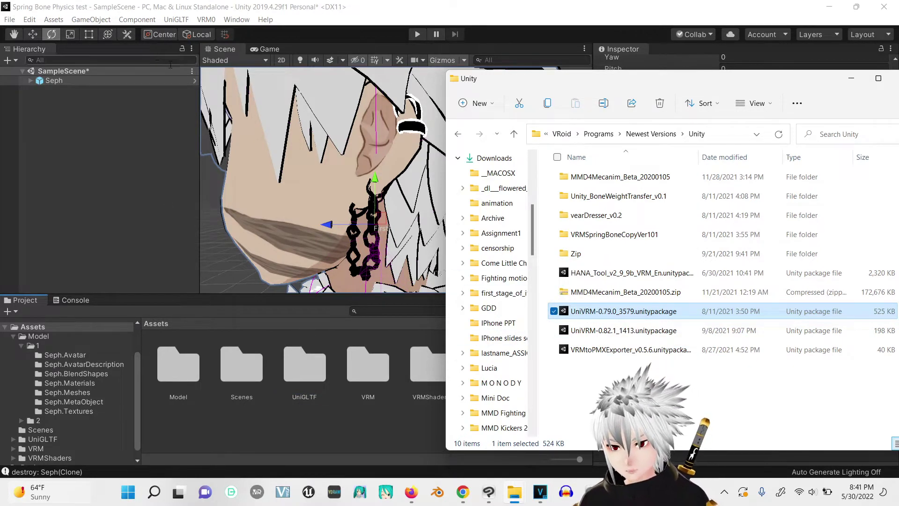
{"action": "left_click", "coordinate": [850, 79]}
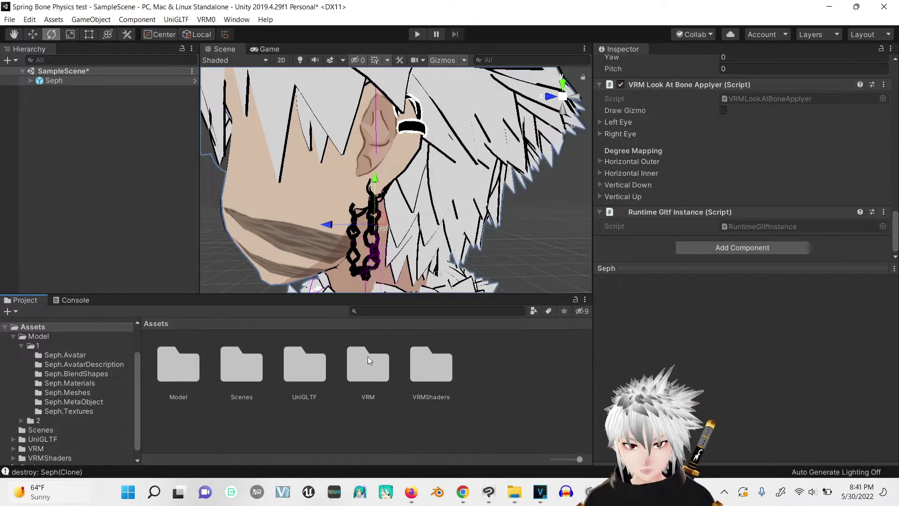
Browse into the Model/2 folder holding Seph's avatar assets
{"action": "right_click", "coordinate": [209, 422]}
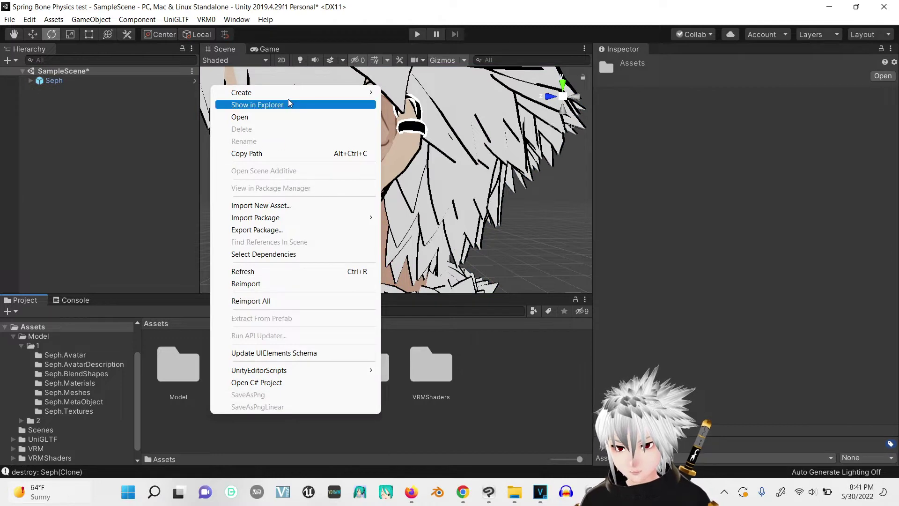
{"action": "mouse_move", "coordinate": [295, 93]}
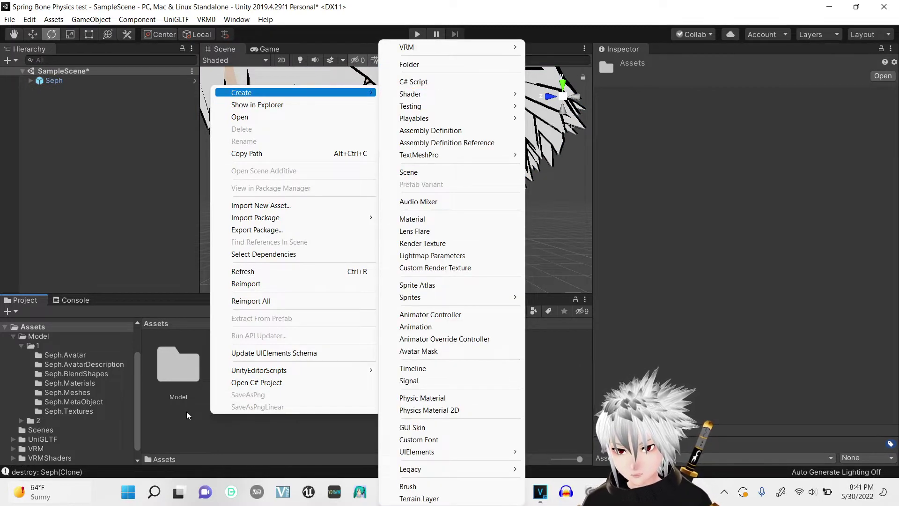
{"action": "left_click", "coordinate": [186, 411]}
{"action": "double_click", "coordinate": [168, 355]}
{"action": "double_click", "coordinate": [242, 362]}
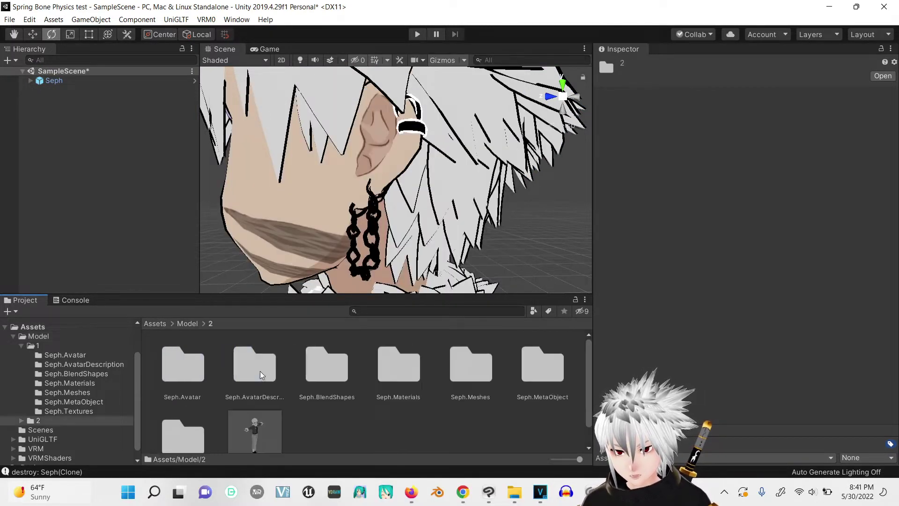
{"action": "left_click", "coordinate": [411, 440]}
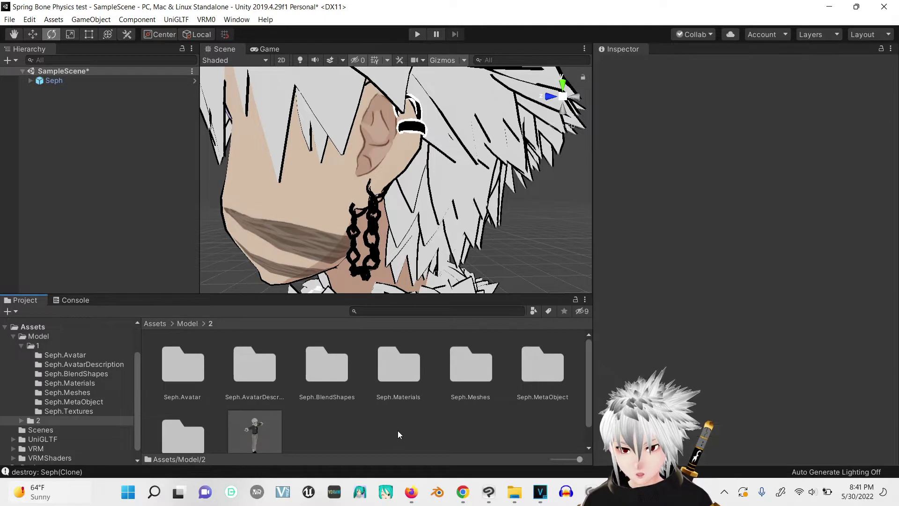
Look through the VRM0 menu without choosing anything, then select Seph in the Hierarchy
{"action": "left_click", "coordinate": [207, 20]}
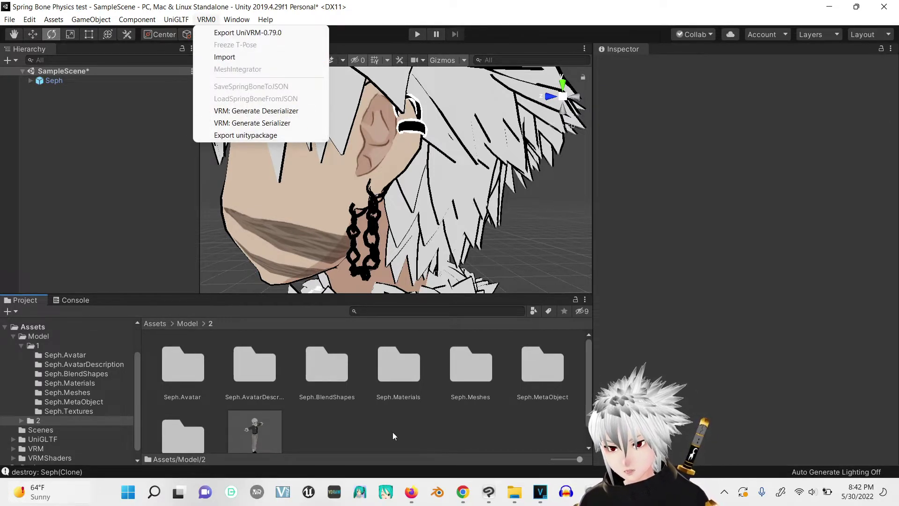
{"action": "left_click", "coordinate": [337, 435]}
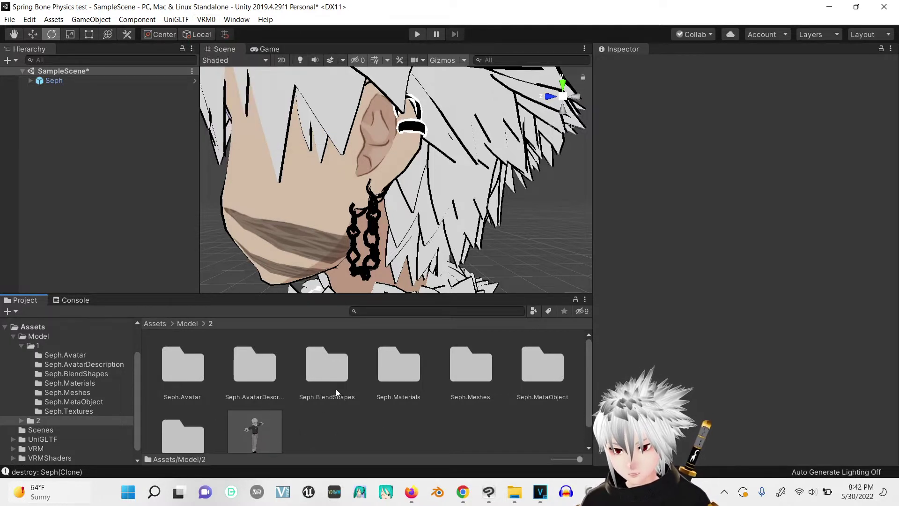
{"action": "scroll", "coordinate": [247, 433], "scroll_direction": "down", "scroll_amount": 1}
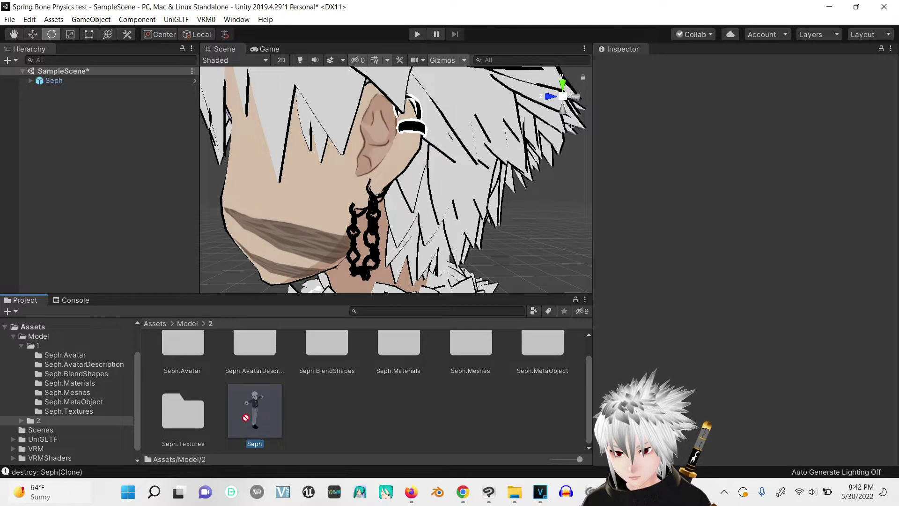
{"action": "mouse_move", "coordinate": [255, 418]}
{"action": "left_mouse_down"}
{"action": "mouse_move", "coordinate": [276, 284]}
{"action": "mouse_move", "coordinate": [296, 232]}
{"action": "left_mouse_up"}
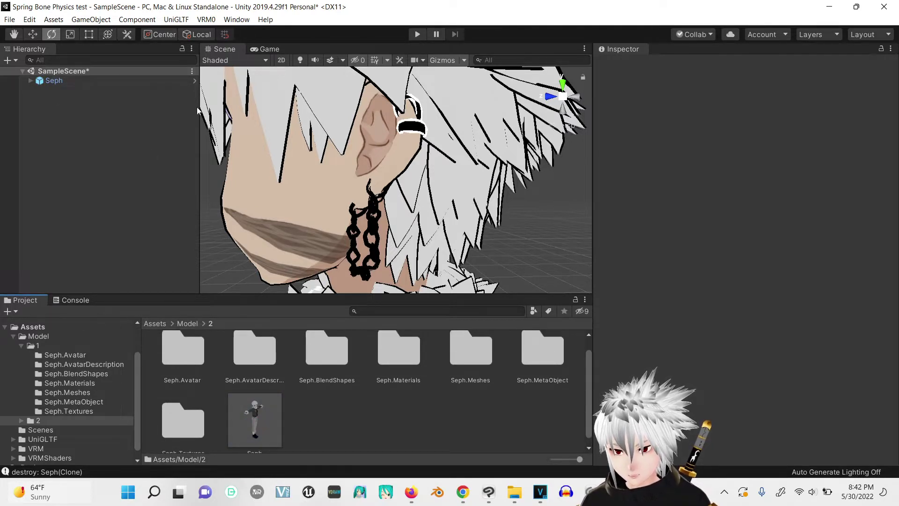
{"action": "left_click", "coordinate": [55, 81]}
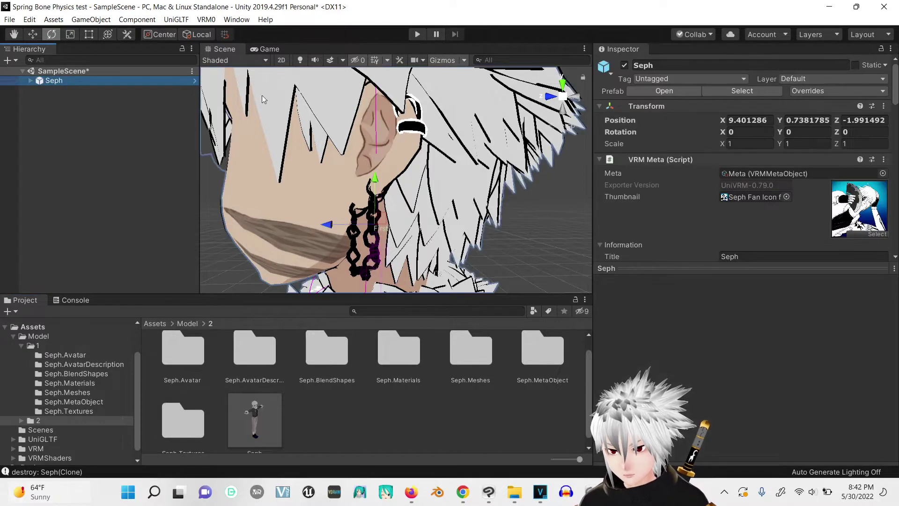
Expand Seph's bone hierarchy and select the earring chain's top hair joint
{"action": "left_click", "coordinate": [31, 80], "text": "alt"}
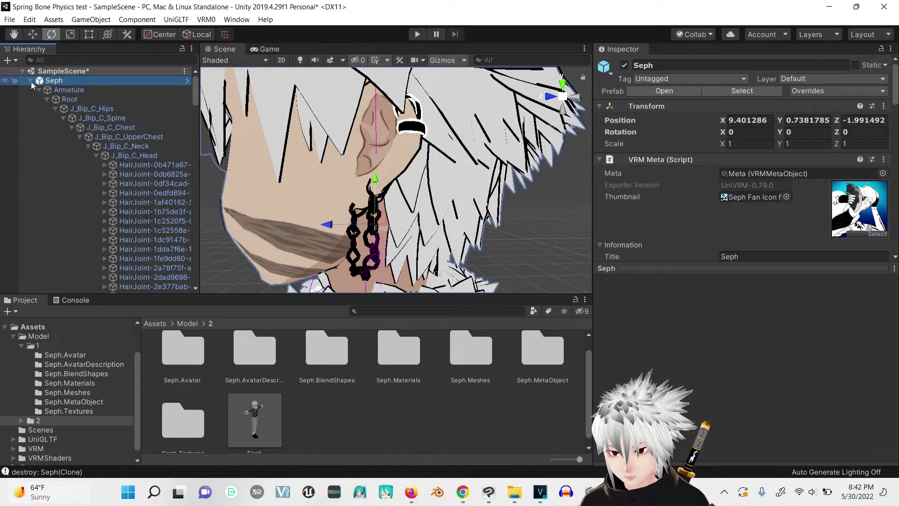
{"action": "left_click", "coordinate": [62, 90]}
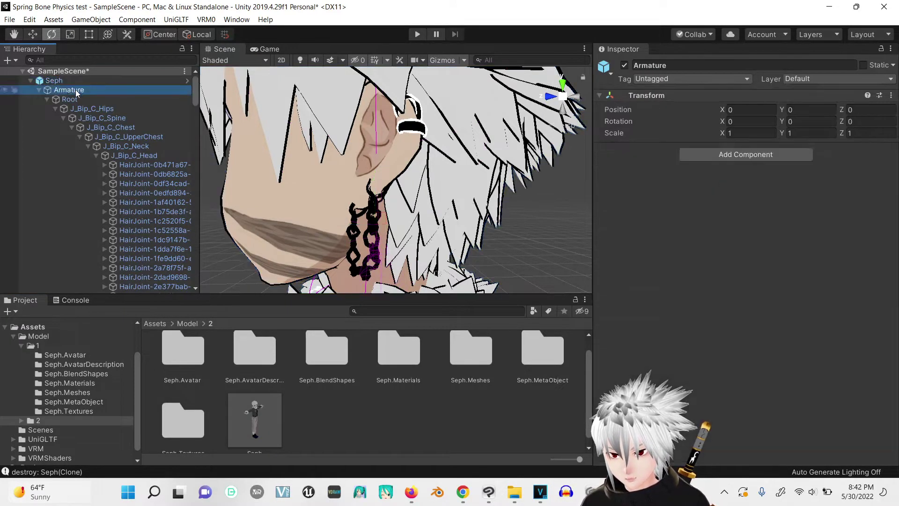
{"action": "scroll", "coordinate": [177, 187], "scroll_direction": "down", "scroll_amount": 4}
{"action": "scroll", "coordinate": [140, 176], "scroll_direction": "up", "scroll_amount": 3}
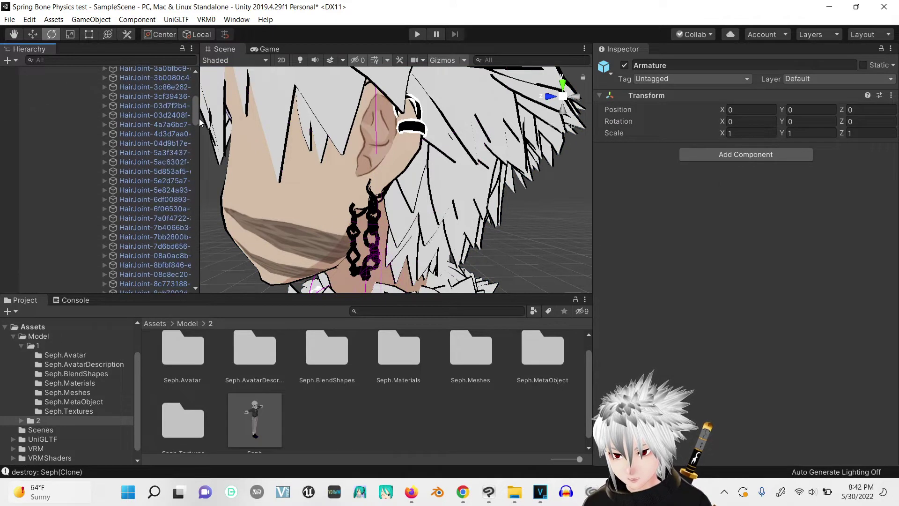
{"action": "scroll", "coordinate": [141, 175], "scroll_direction": "up", "scroll_amount": 3}
{"action": "scroll", "coordinate": [134, 162], "scroll_direction": "up", "scroll_amount": 2}
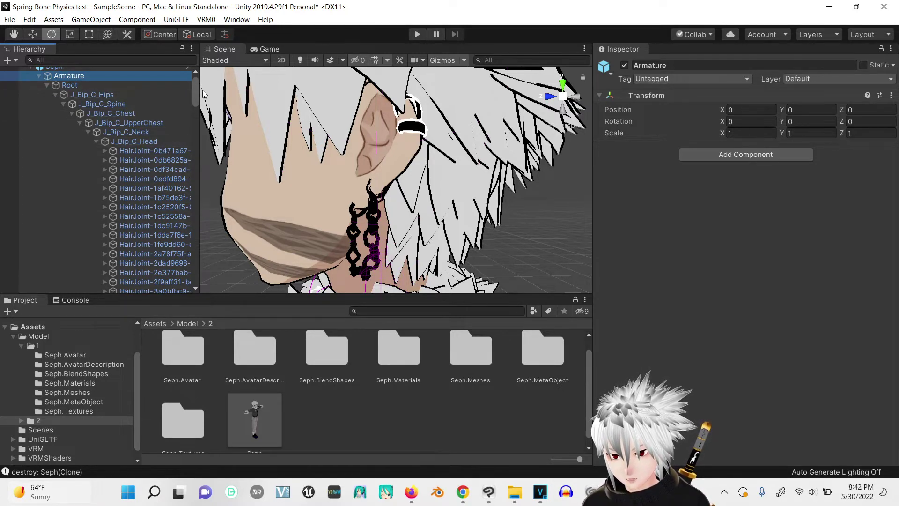
{"action": "left_click_drag", "start_coordinate": [195, 90], "coordinate": [212, 231]}
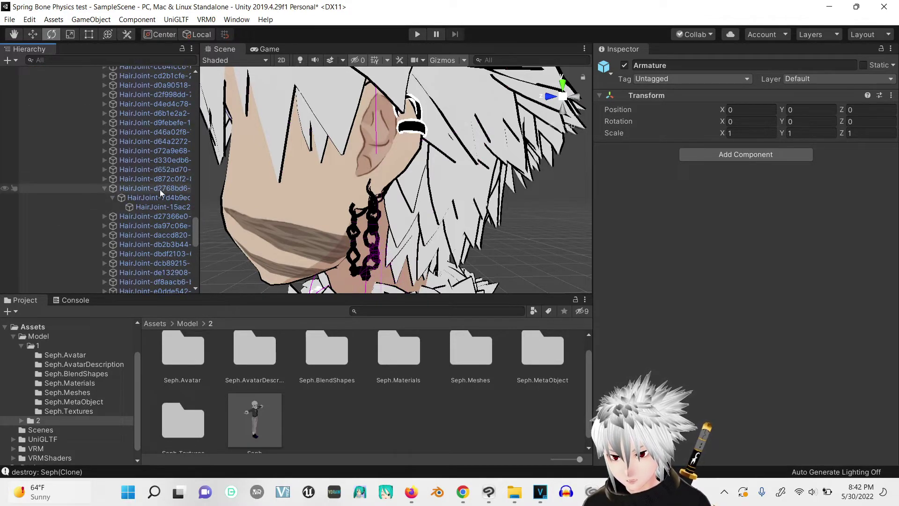
{"action": "left_click", "coordinate": [160, 188]}
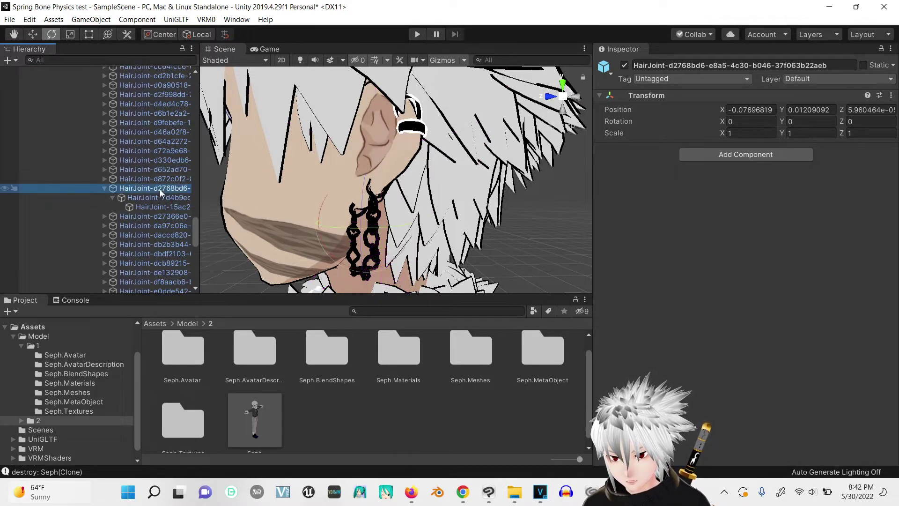
Test-rotate the earring joint, undo the rotation, and reselect Seph
{"action": "left_click", "coordinate": [53, 34]}
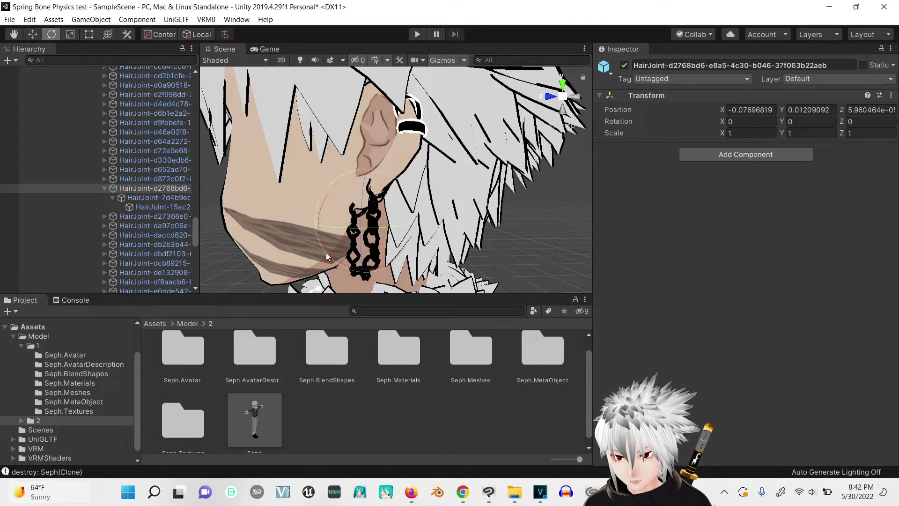
{"action": "mouse_move", "coordinate": [328, 250]}
{"action": "left_mouse_down"}
{"action": "mouse_move", "coordinate": [161, 206]}
{"action": "mouse_move", "coordinate": [176, 211]}
{"action": "left_mouse_up"}
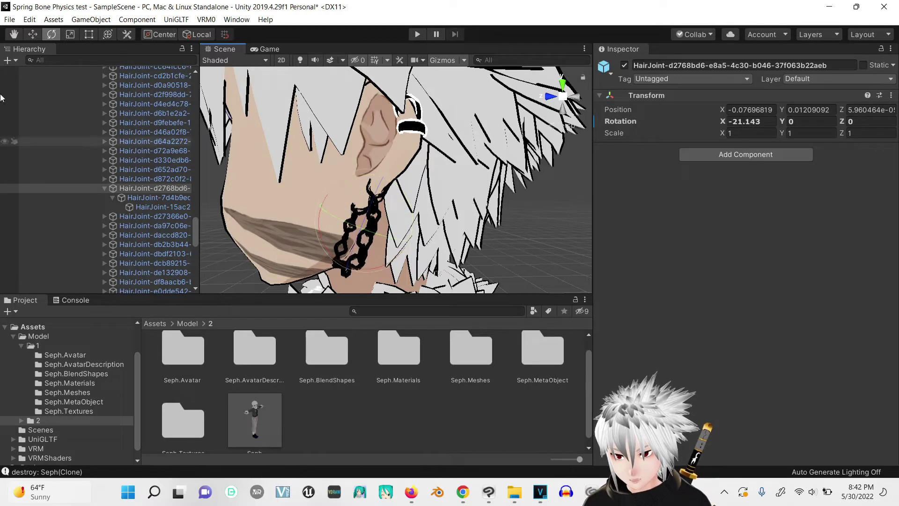
{"action": "left_click", "coordinate": [30, 19]}
{"action": "left_click", "coordinate": [60, 33]}
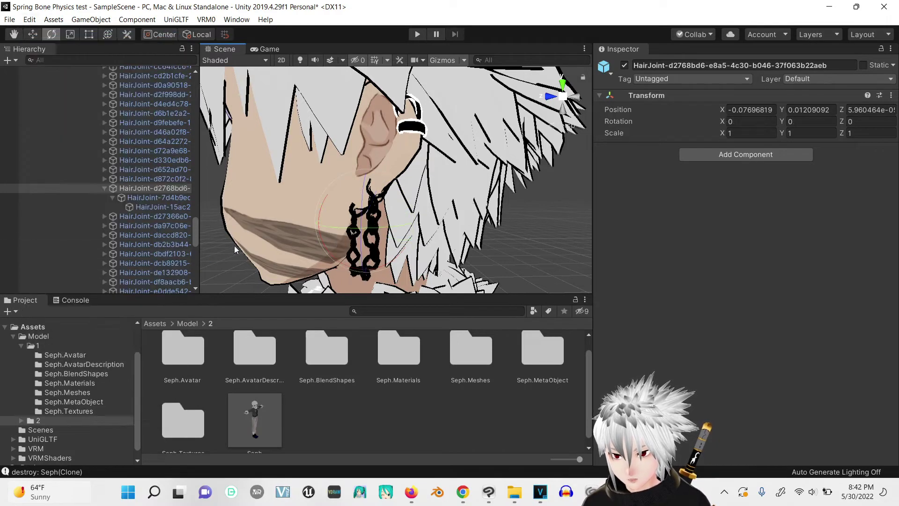
{"action": "scroll", "coordinate": [106, 176], "scroll_direction": "up", "scroll_amount": 8}
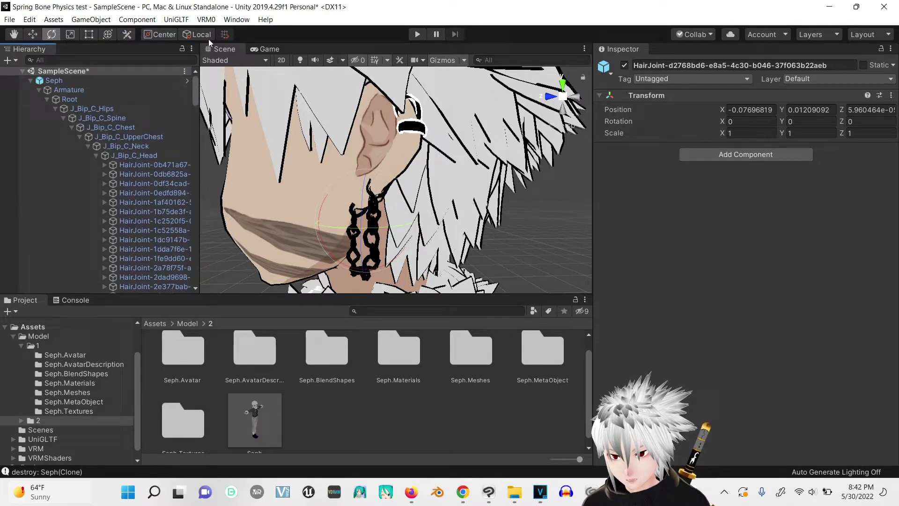
{"action": "left_click", "coordinate": [54, 81]}
Collapse Armature, select 'secondary', and toggle its VRM Spring Bone Root Bones list
{"action": "left_click", "coordinate": [37, 90]}
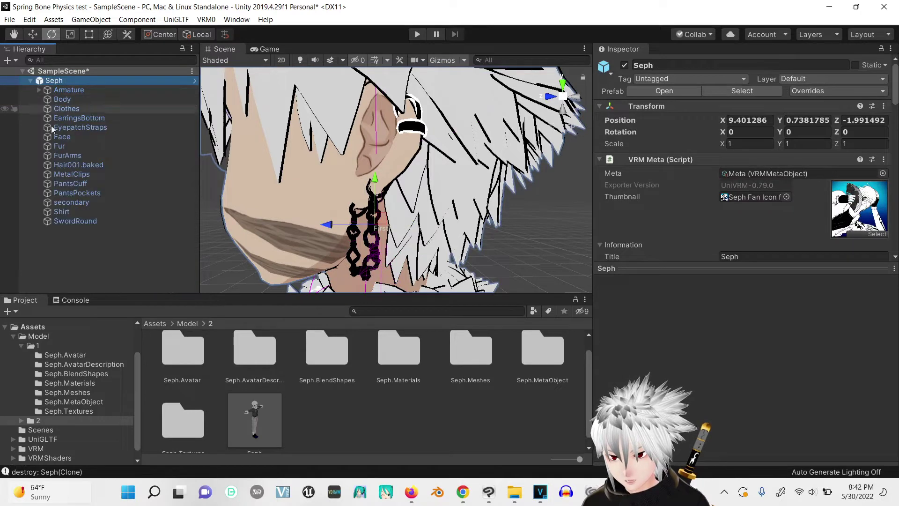
{"action": "left_click", "coordinate": [81, 202]}
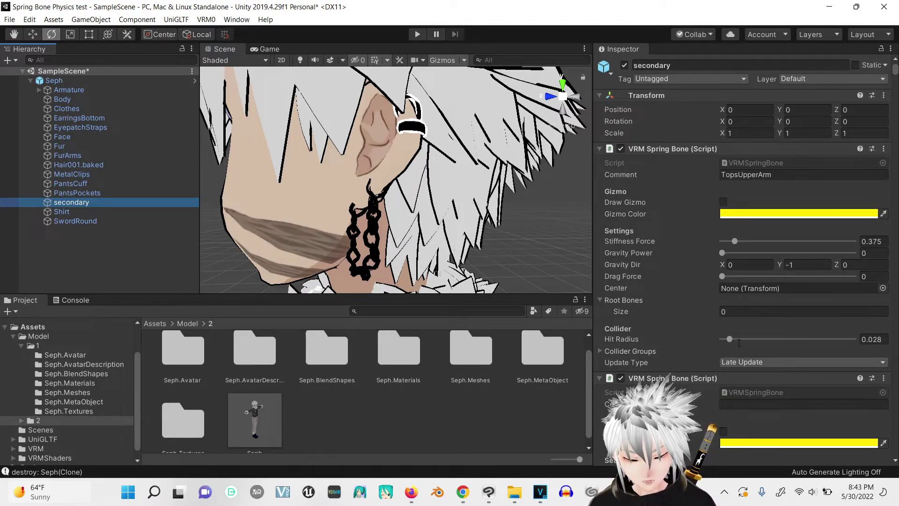
{"action": "left_click", "coordinate": [600, 300]}
{"action": "left_click", "coordinate": [600, 300]}
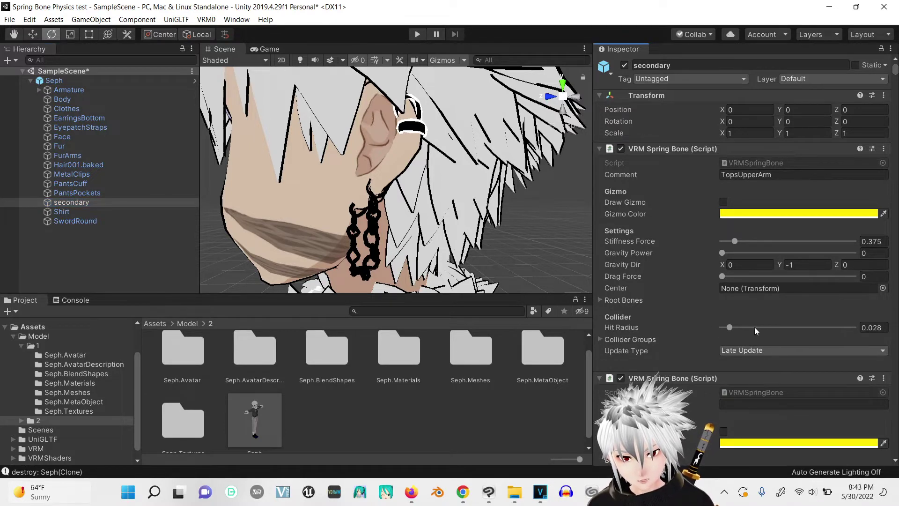
{"action": "left_click", "coordinate": [602, 300]}
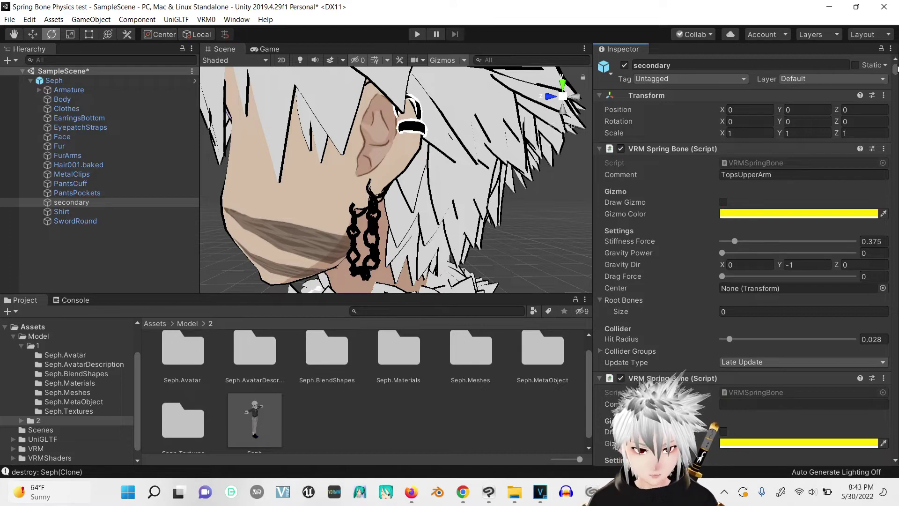
{"action": "scroll", "coordinate": [771, 410], "scroll_direction": "down", "scroll_amount": 5}
{"action": "type", "text": "0.1"}
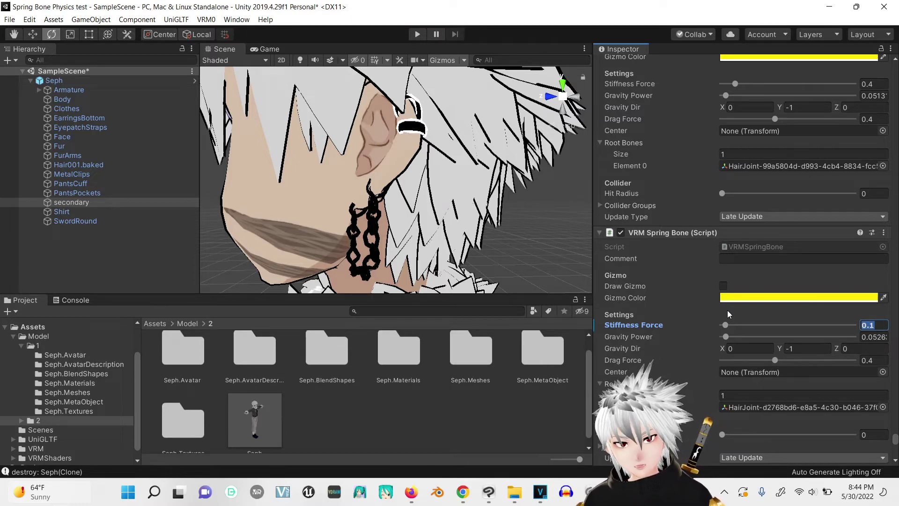
Run VRM0 > Export UniVRM-0.79.0 on Seph, then cancel the save dialog
{"action": "left_click", "coordinate": [54, 81]}
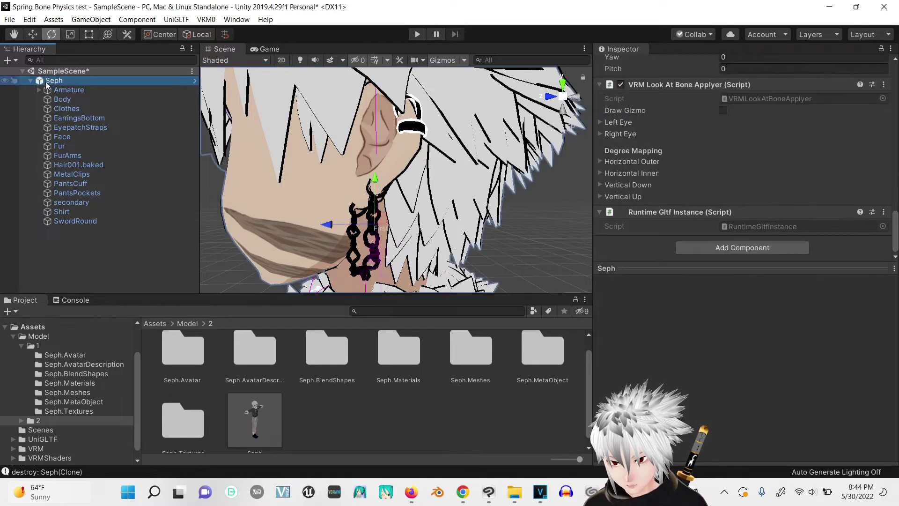
{"action": "left_click", "coordinate": [206, 19]}
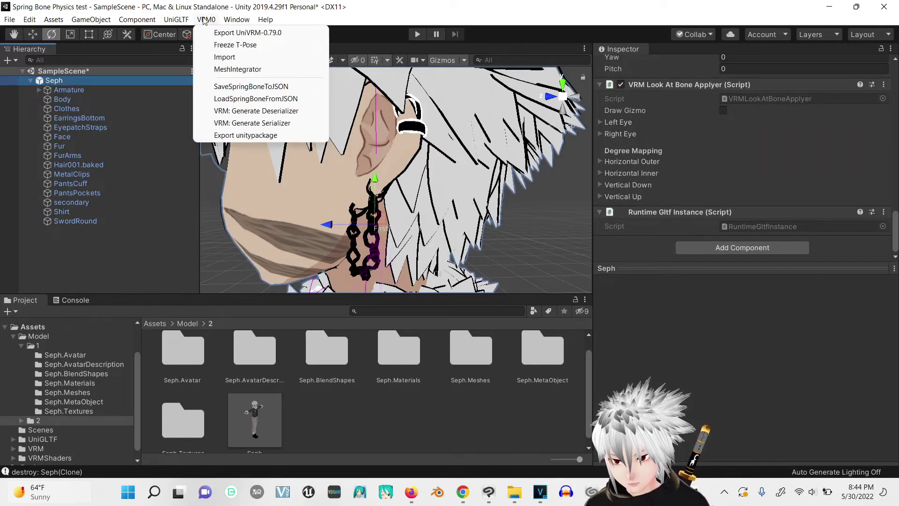
{"action": "left_click", "coordinate": [232, 34]}
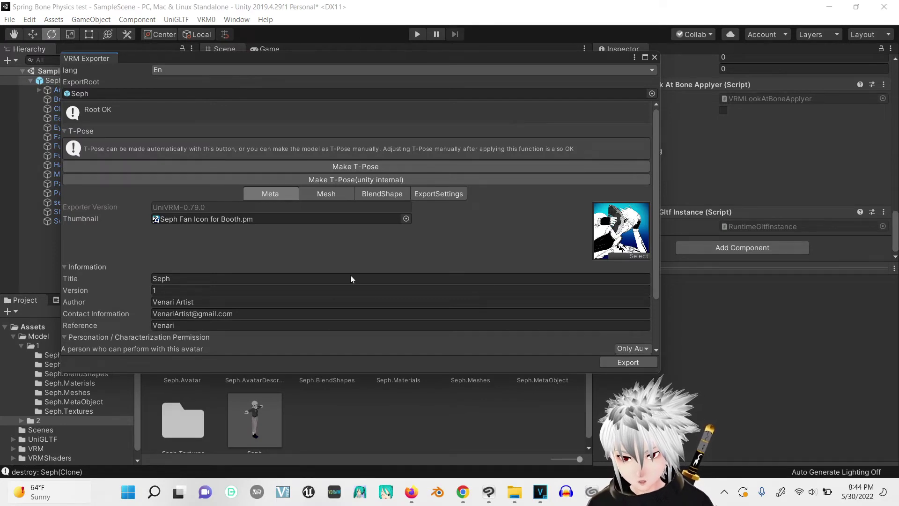
{"action": "scroll", "coordinate": [179, 279], "scroll_direction": "down", "scroll_amount": 3}
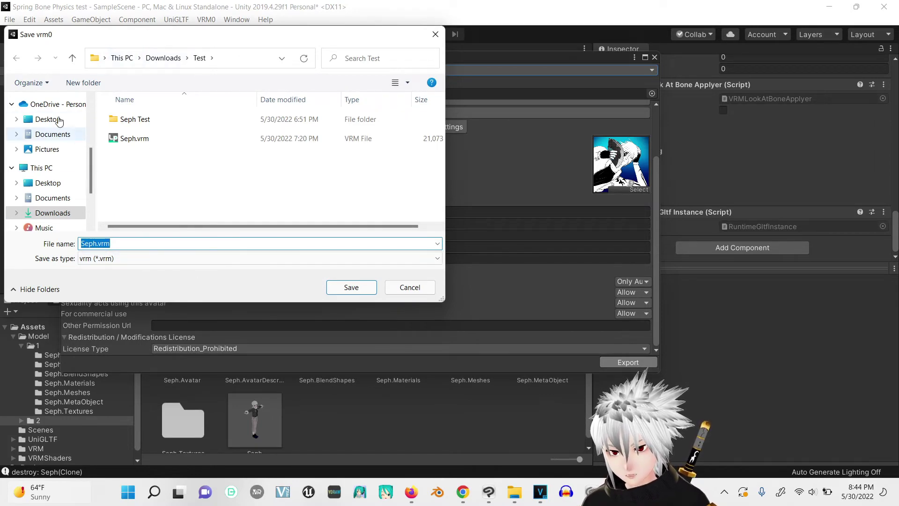
{"action": "left_click", "coordinate": [410, 289]}
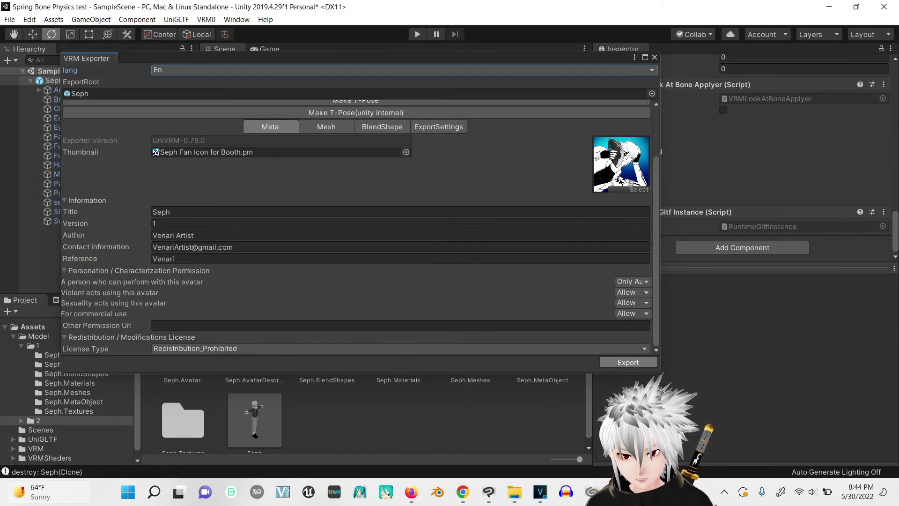
Load Seph in VSeeFace, orbit close to the earring, then hide the UI with Escape
{"action": "key", "text": "alt+Tab"}
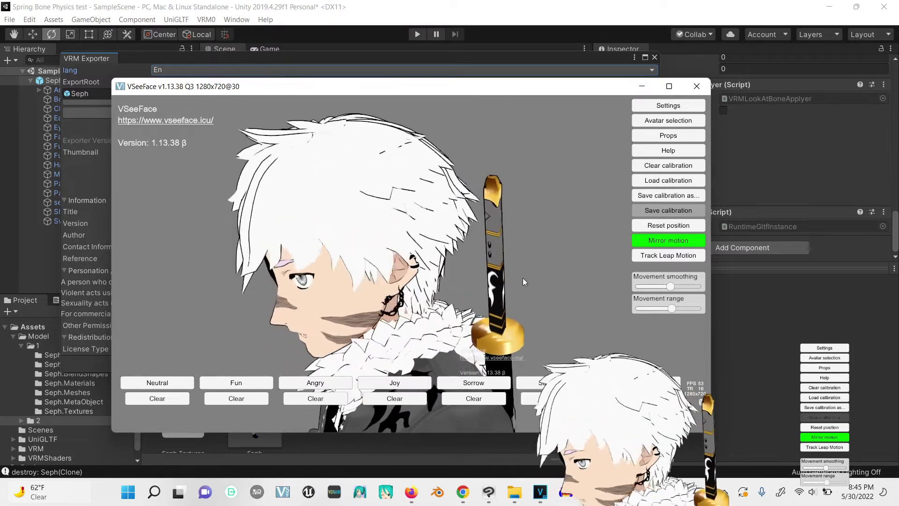
{"action": "left_click", "coordinate": [668, 120]}
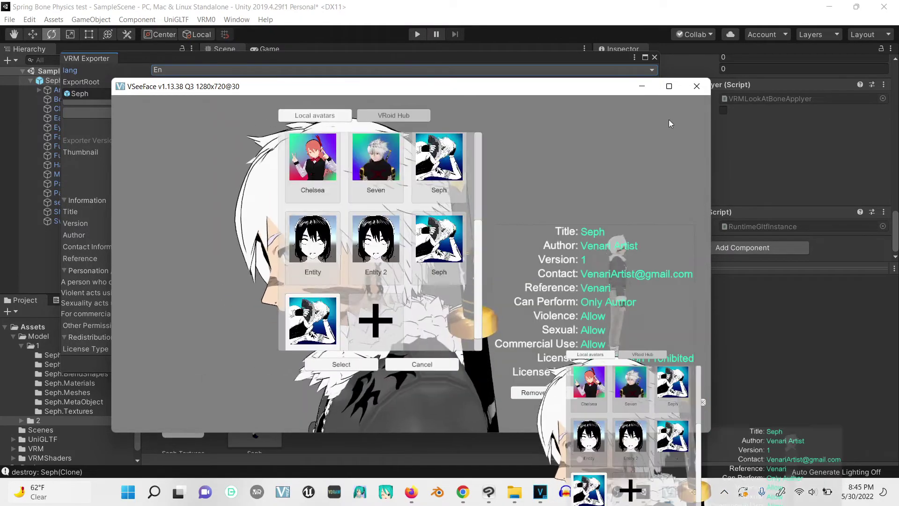
{"action": "left_click", "coordinate": [358, 367]}
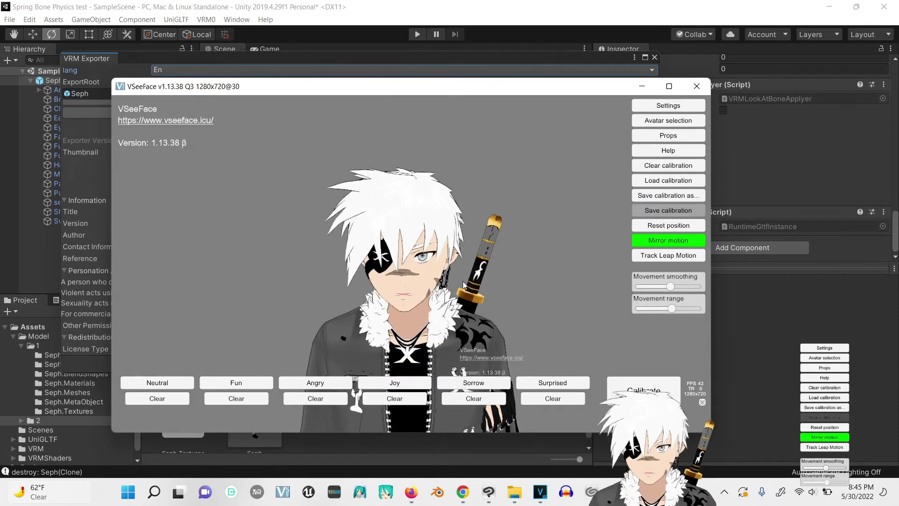
{"action": "scroll", "coordinate": [464, 280], "scroll_direction": "up", "scroll_amount": 3}
{"action": "scroll", "coordinate": [464, 280], "scroll_direction": "up", "scroll_amount": 3}
{"action": "scroll", "coordinate": [464, 281], "scroll_direction": "up", "scroll_amount": 3}
{"action": "scroll", "coordinate": [462, 282], "scroll_direction": "up", "scroll_amount": 3}
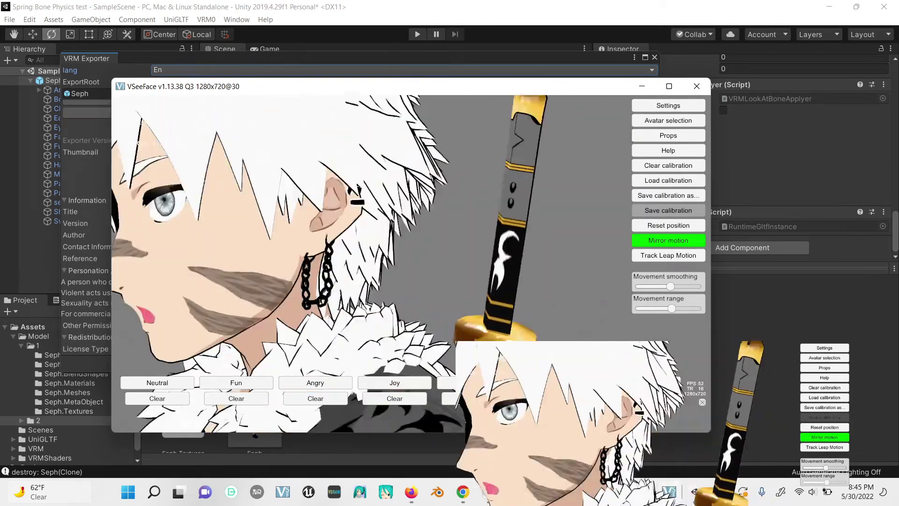
{"action": "mouse_move", "coordinate": [462, 281]}
{"action": "left_mouse_down"}
{"action": "mouse_move", "coordinate": [362, 274]}
{"action": "mouse_move", "coordinate": [374, 288]}
{"action": "mouse_move", "coordinate": [424, 285]}
{"action": "mouse_move", "coordinate": [455, 297]}
{"action": "left_mouse_up"}
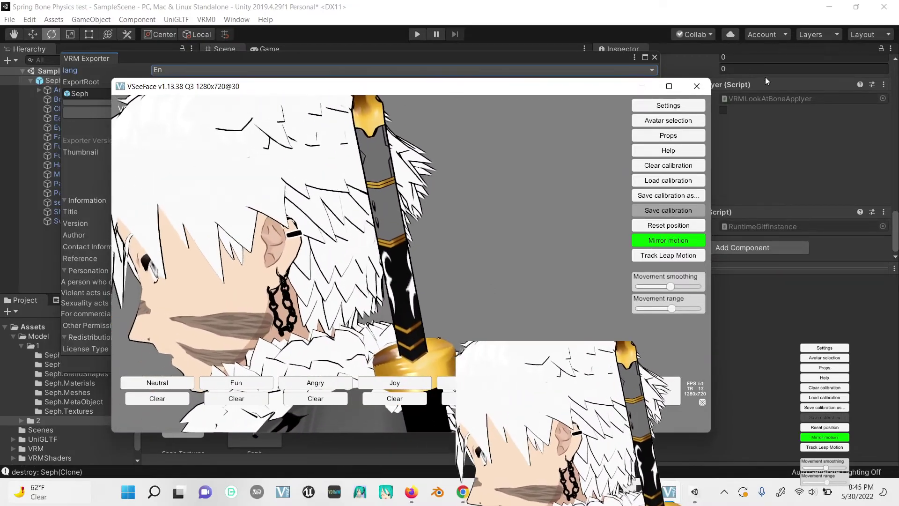
{"action": "key", "text": "Escape"}
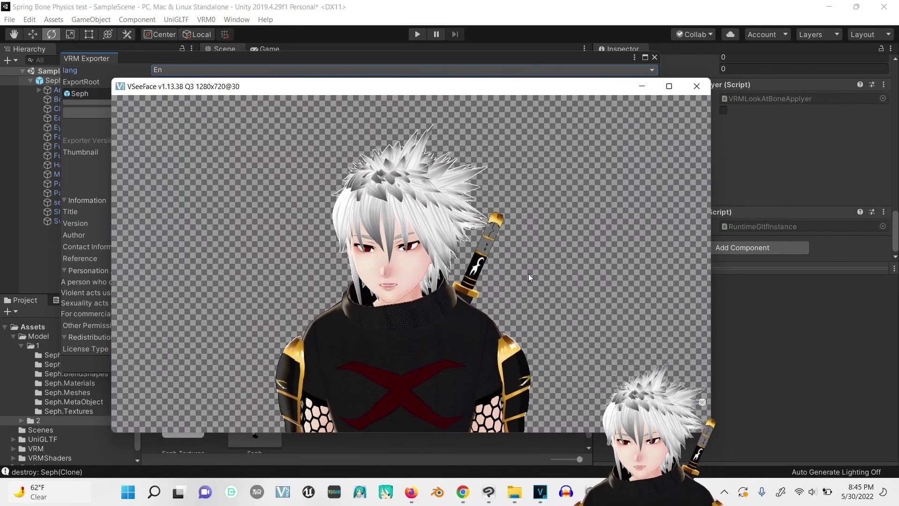